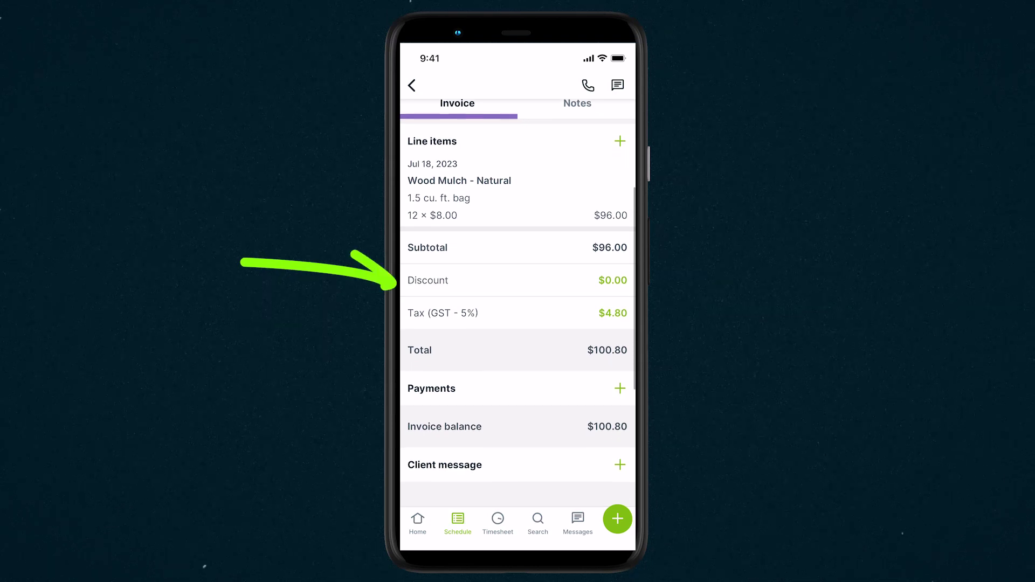
text(10)
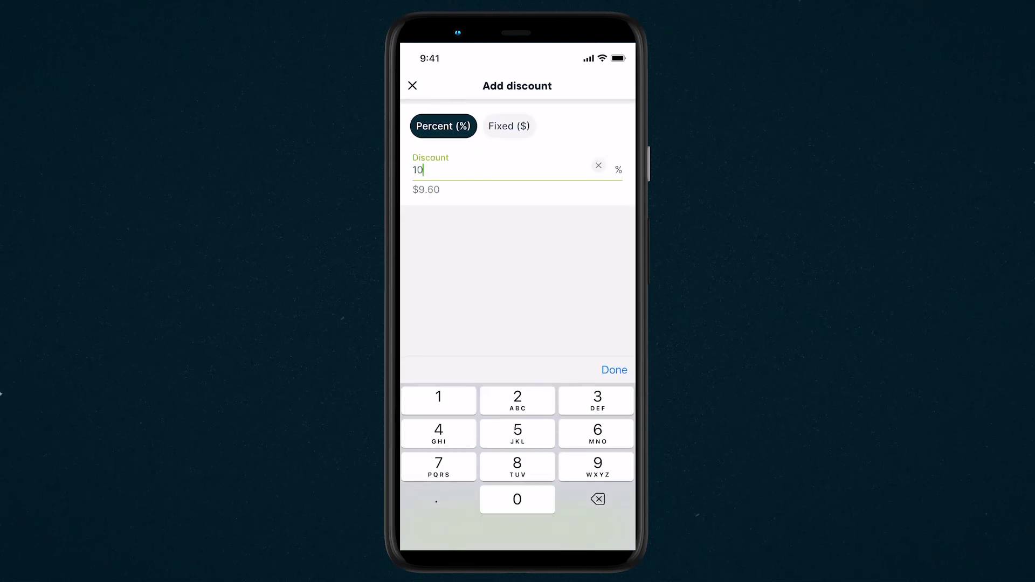